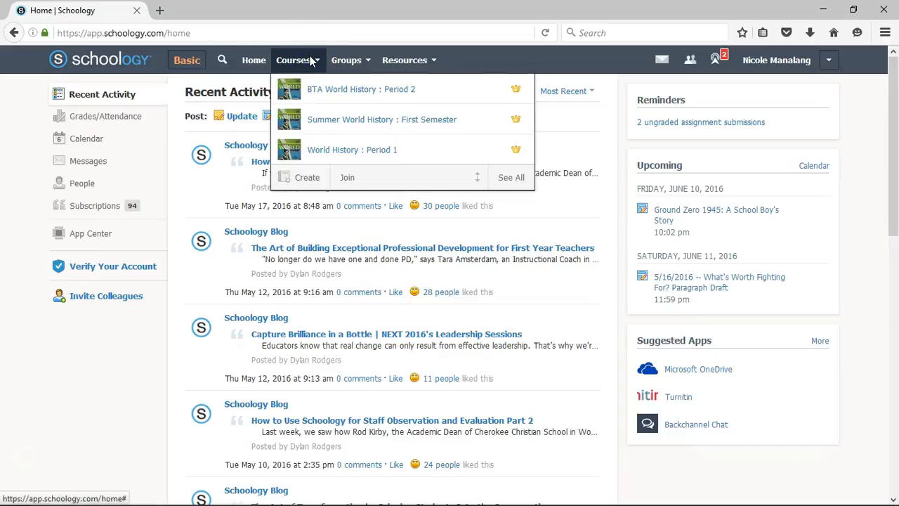
- Open the BTA World History : Period 2 course and start creating a new assignment
left_click(314, 88)
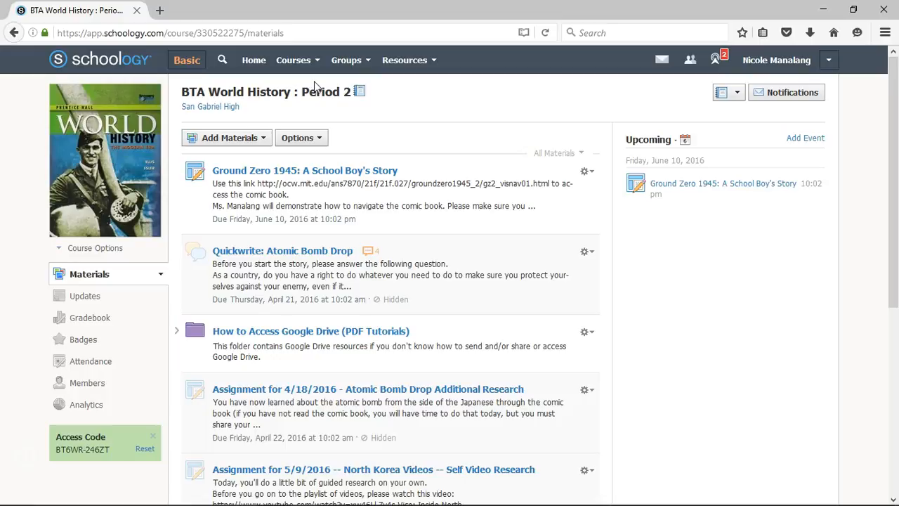
left_click(241, 141)
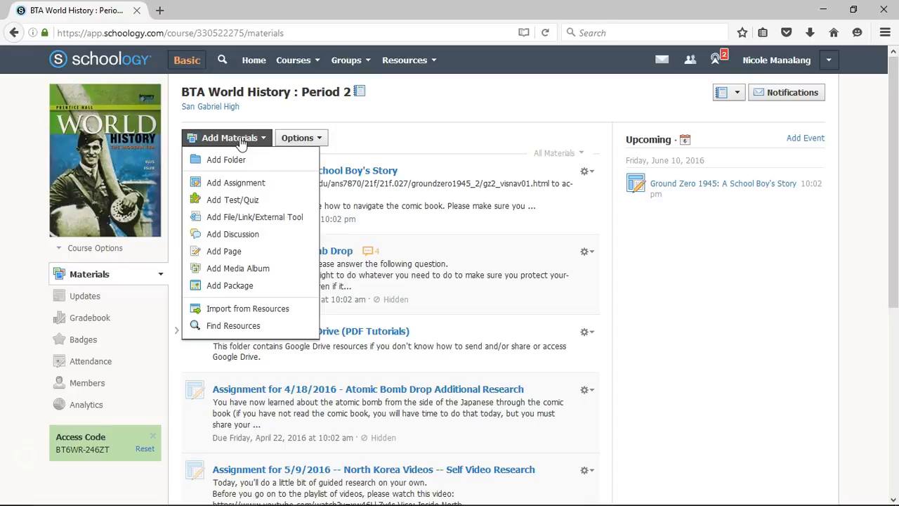
left_click(231, 181)
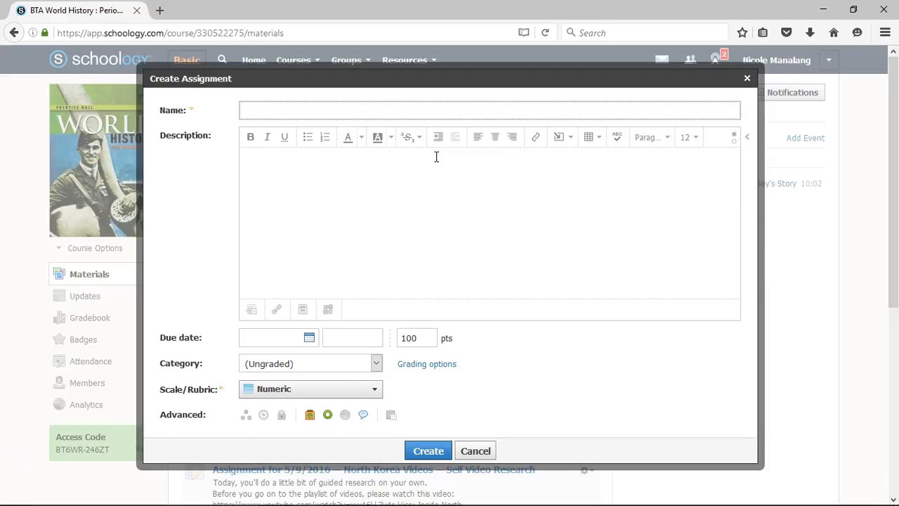
- Draft the assignment with name "Give your assignment a title!" and description "Add the information for the assignment! Add external links!", and discard it
left_click(361, 114)
type("Give your assignment a title!")
left_click(345, 185)
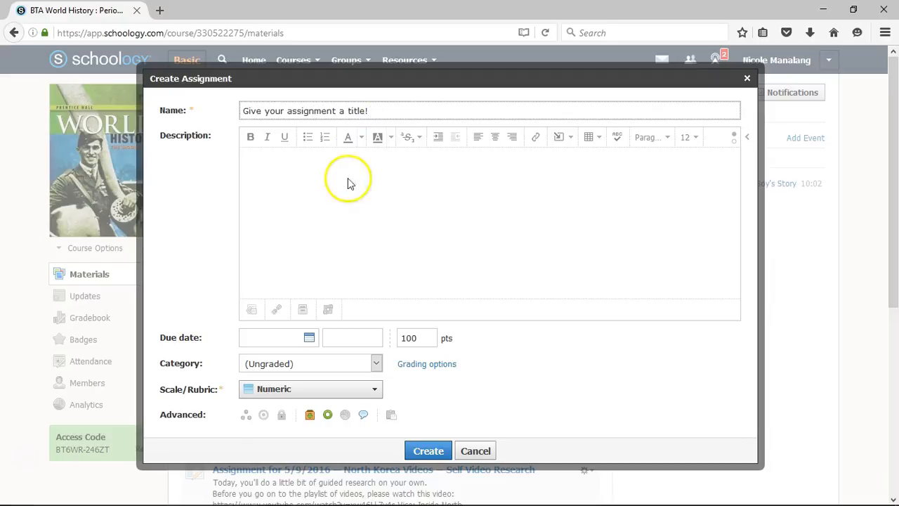
type("Add the informatino you")
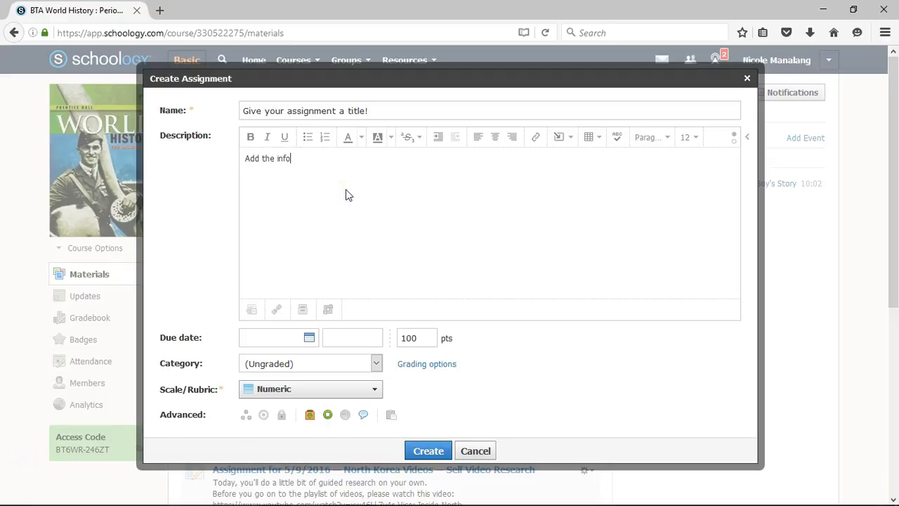
key("BackSpace")
key("BackSpace")
key("BackSpace")
key("BackSpace")
key("BackSpace")
key("BackSpace")
key("BackSpace")
type("ion for the assignmen")
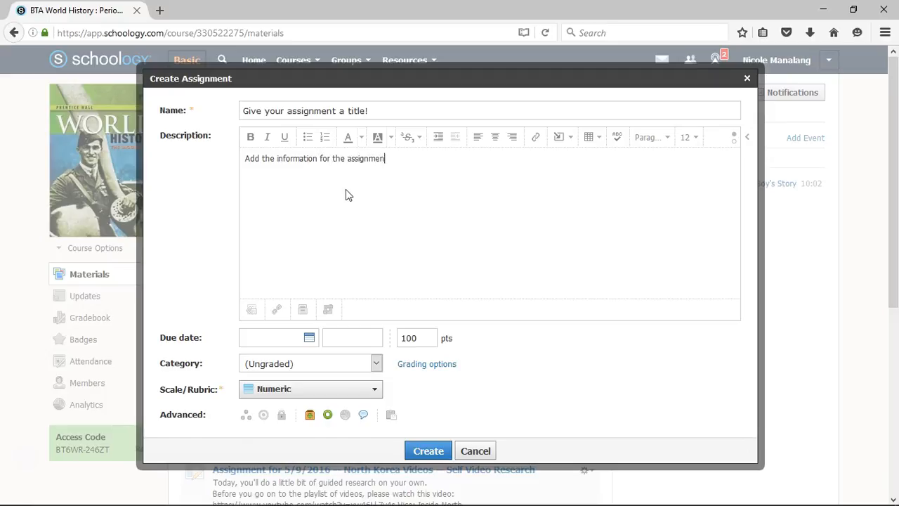
type("t! Add external links!")
key("alt")
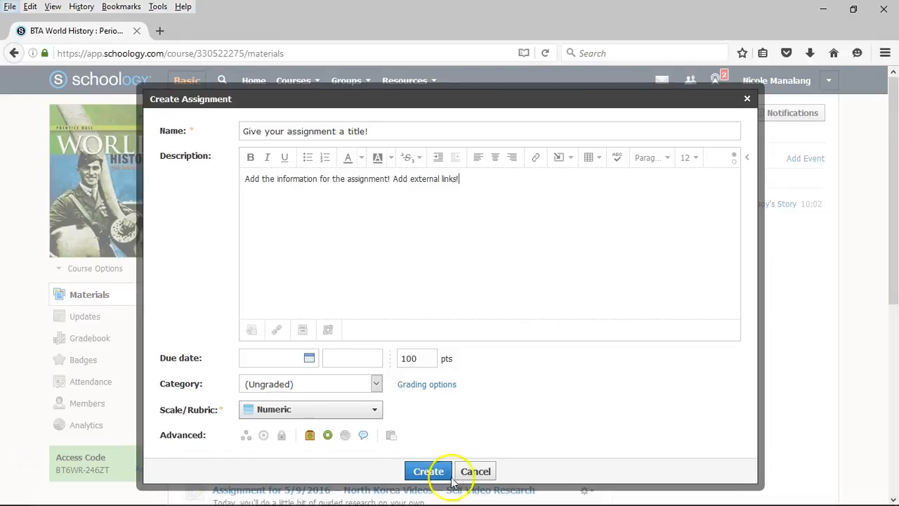
left_click(474, 466)
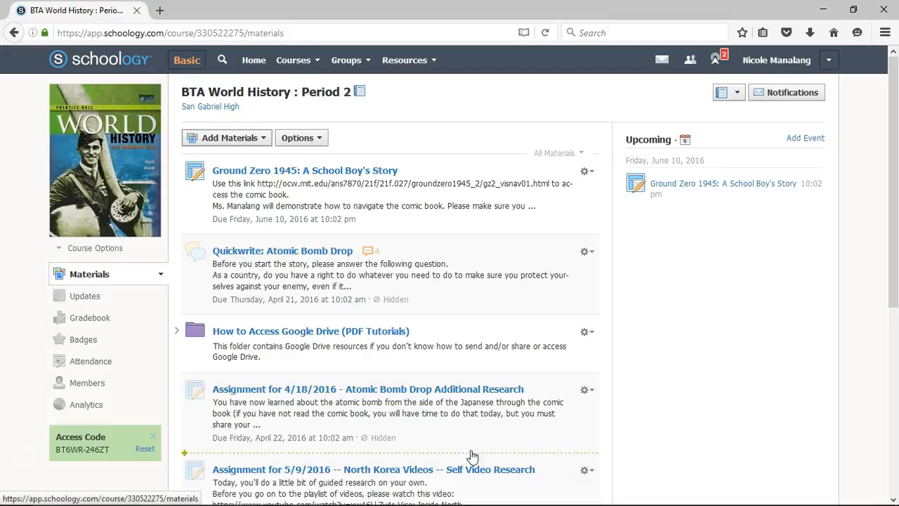
- Open the "Ground Zero 1945: A School Boy's Story" assignment for editing and examine the comic book and worksheet links in its description
left_click(356, 178)
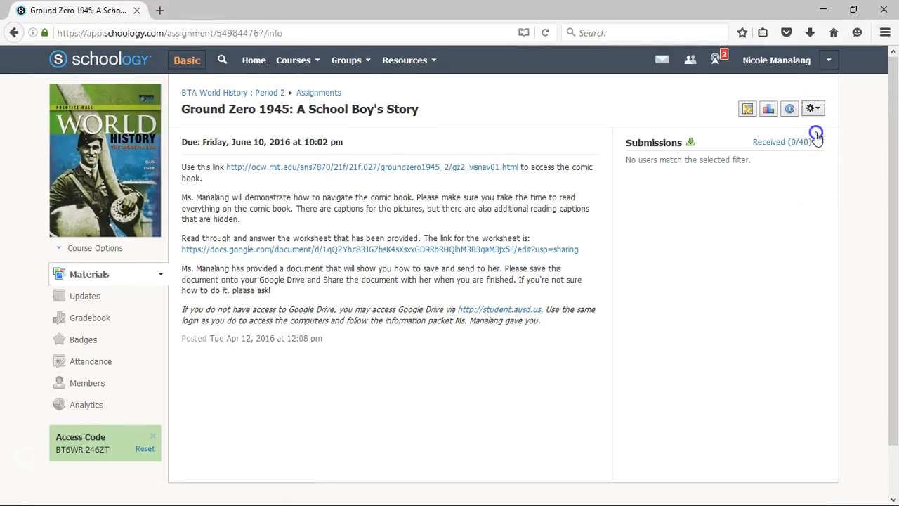
left_click(815, 110)
left_click(799, 131)
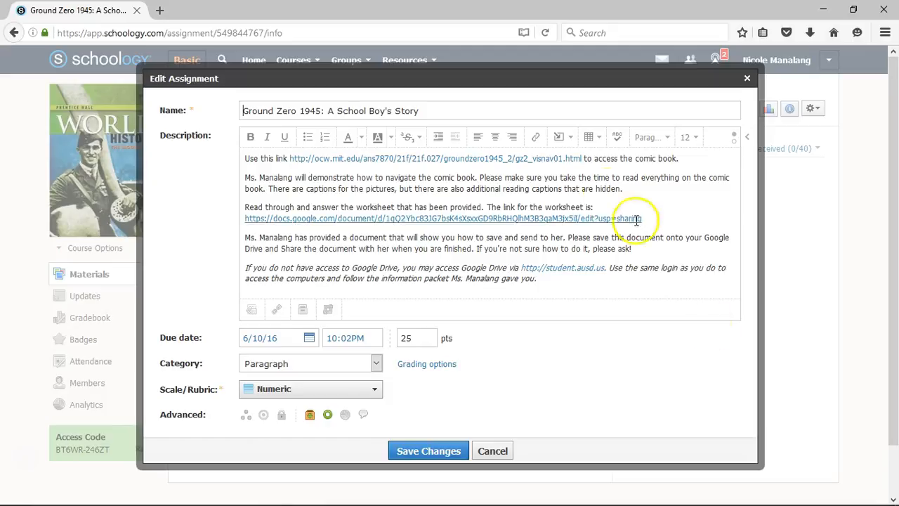
left_click_drag(588, 158, 298, 162)
left_click_drag(642, 218, 246, 224)
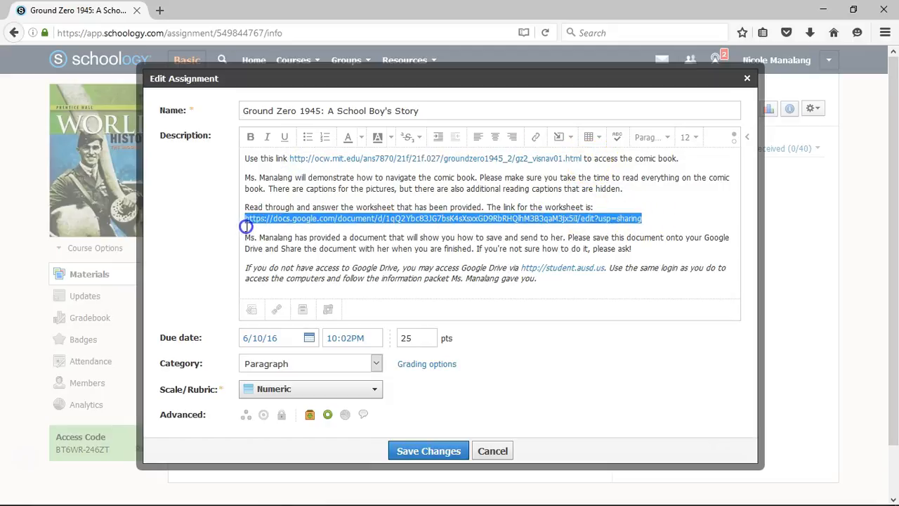
left_click(449, 251)
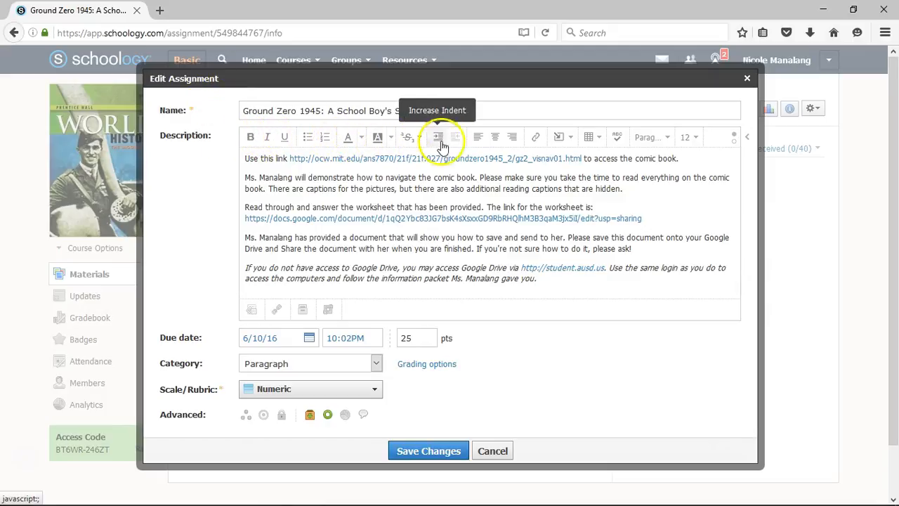
- Examine the link and insert-content options of the description editor, and close the assignment without saving
left_click(536, 139)
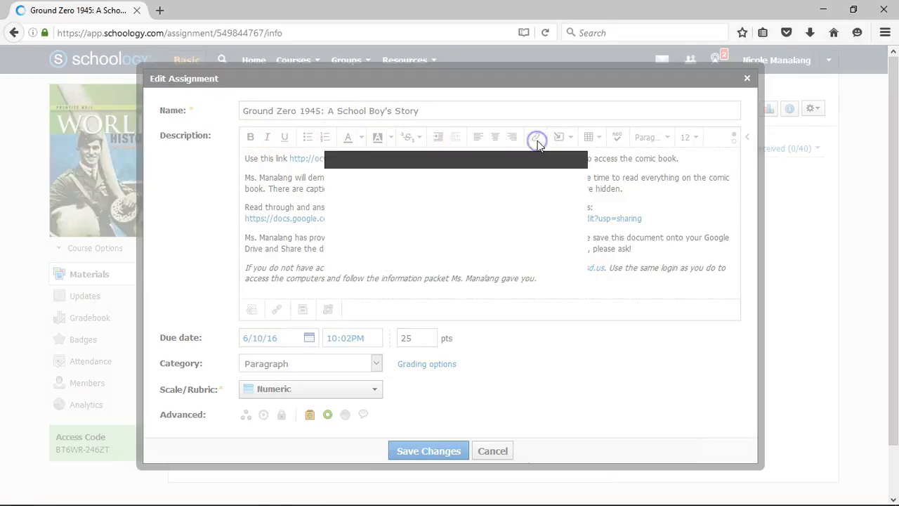
left_click(577, 161)
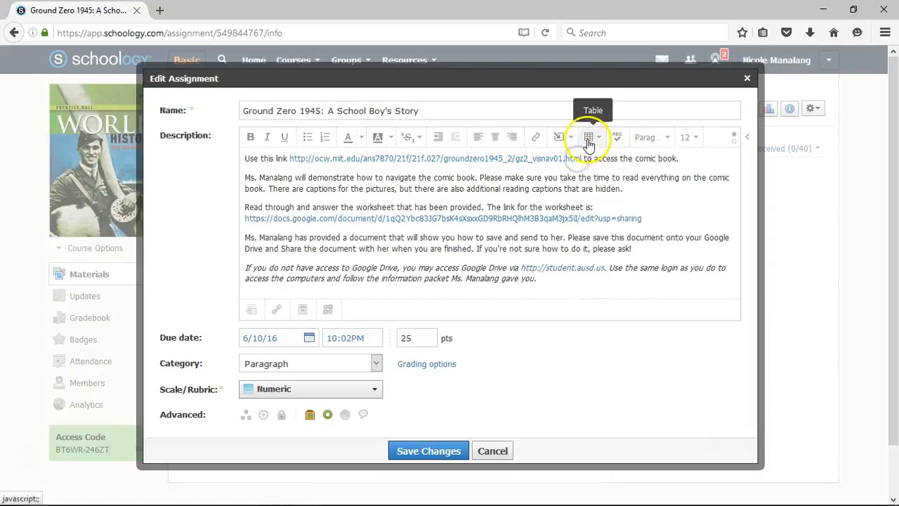
left_click(570, 140)
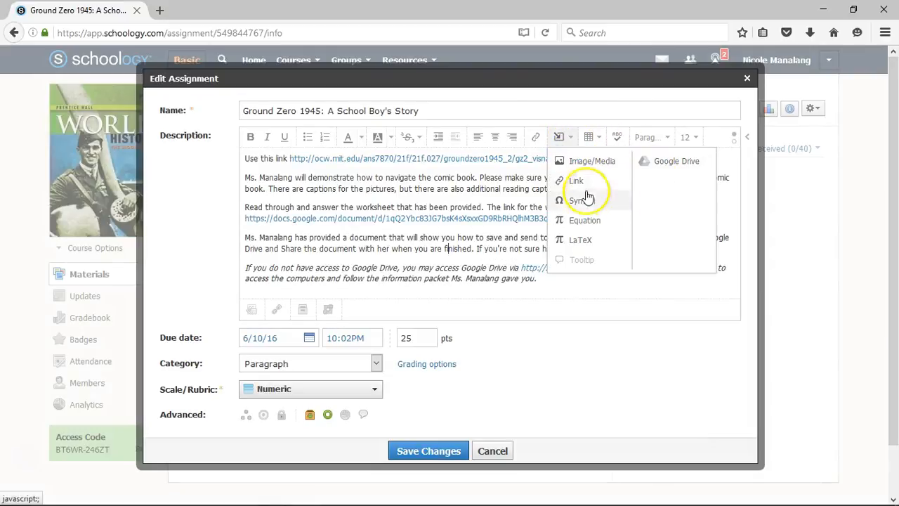
left_click(594, 278)
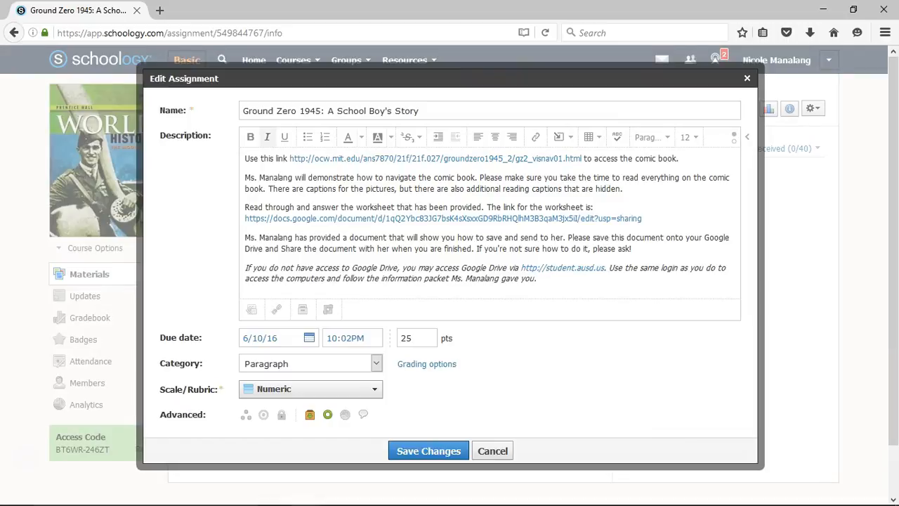
key("alt")
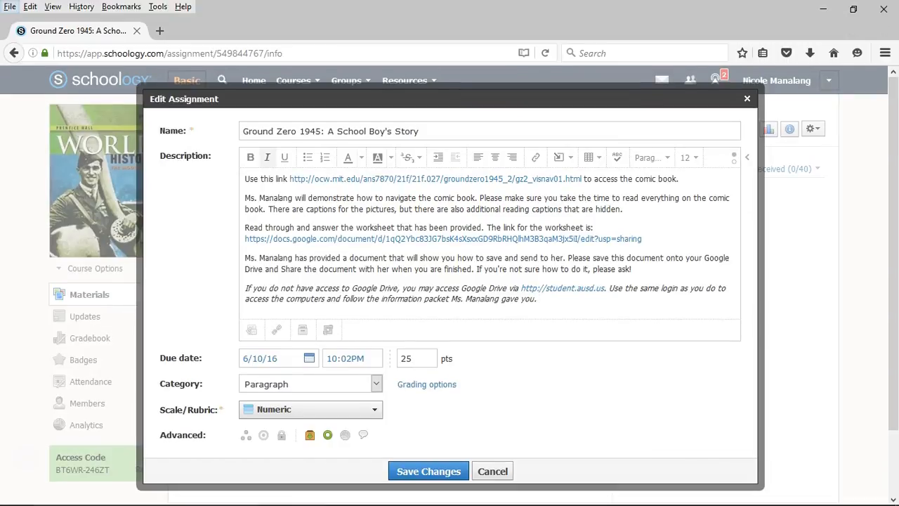
left_click(498, 472)
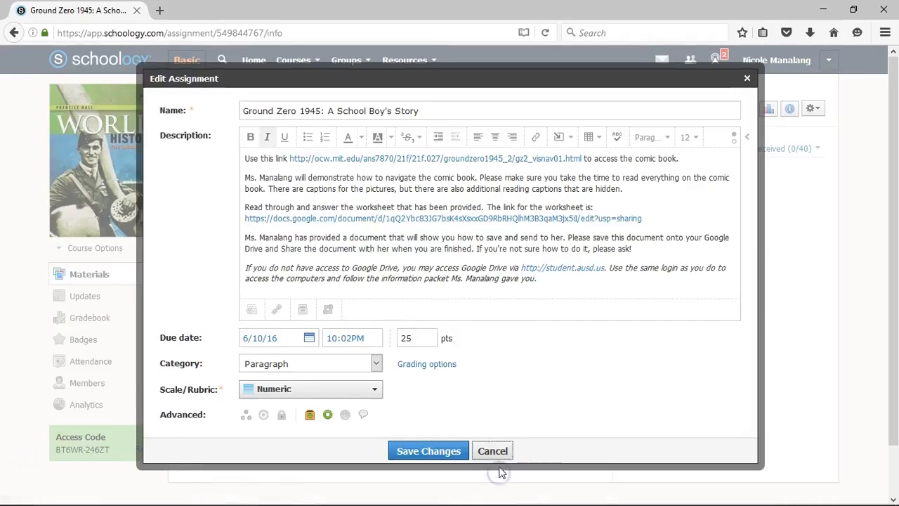
left_click(493, 450)
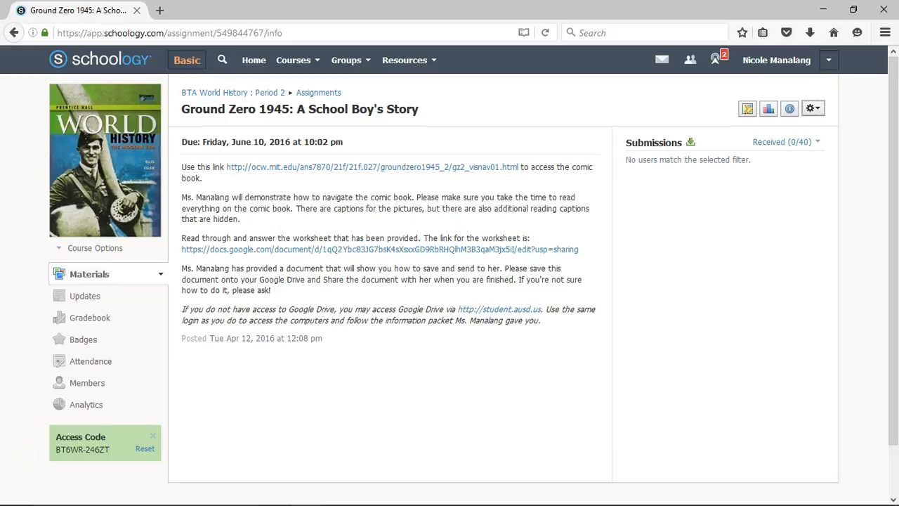
- View the comic book website through the link in the assignment and return to the assignment page
left_click(409, 167)
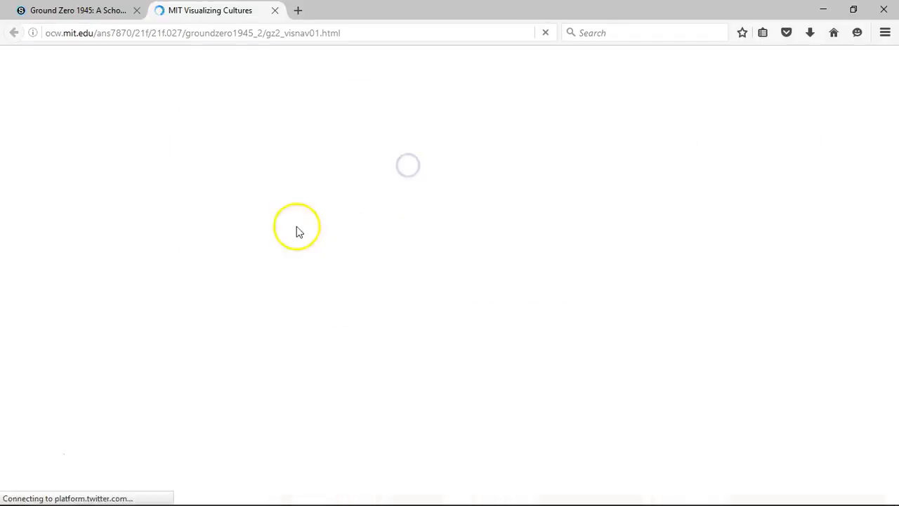
left_click(90, 10)
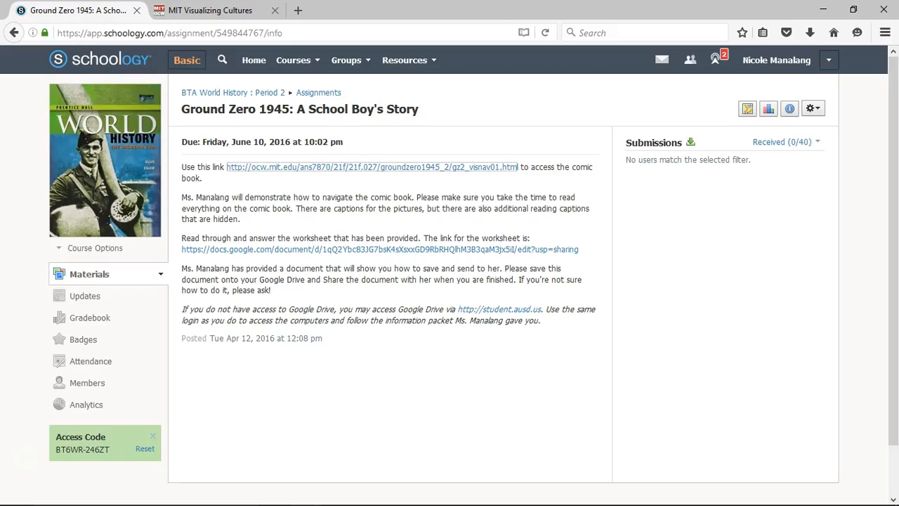
- Return to the BTA World History : Period 2 course and start another new assignment
key("alt")
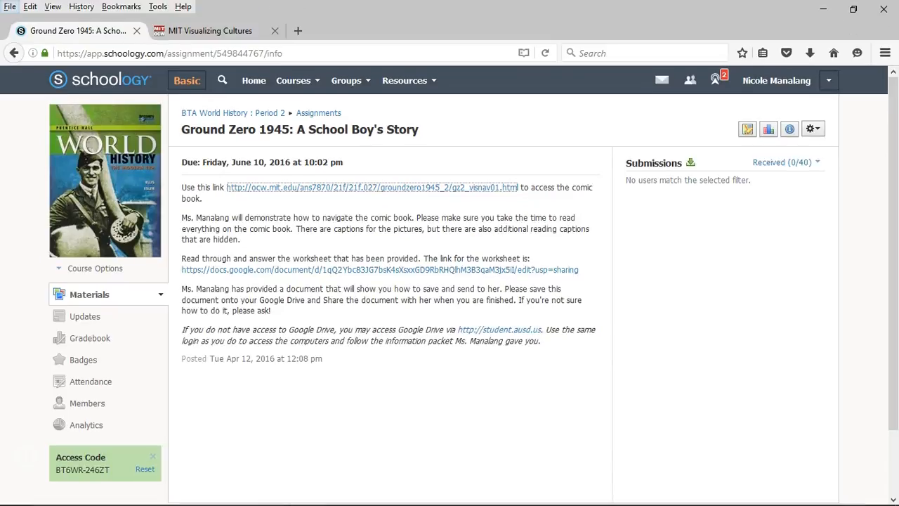
left_click(279, 82)
left_click(299, 63)
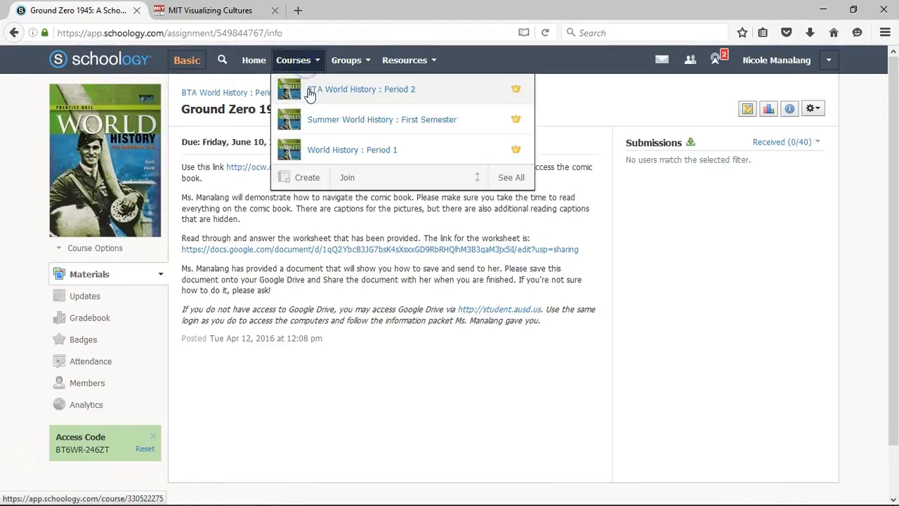
left_click(309, 95)
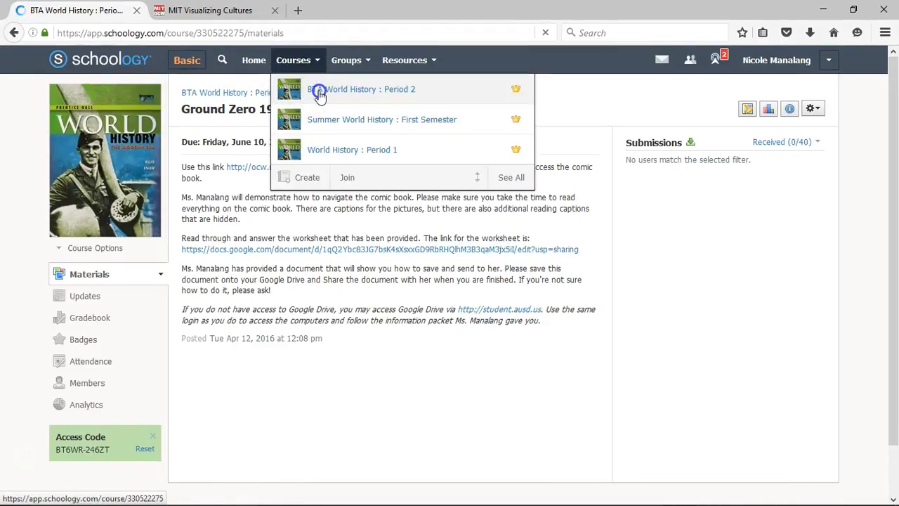
left_click(242, 141)
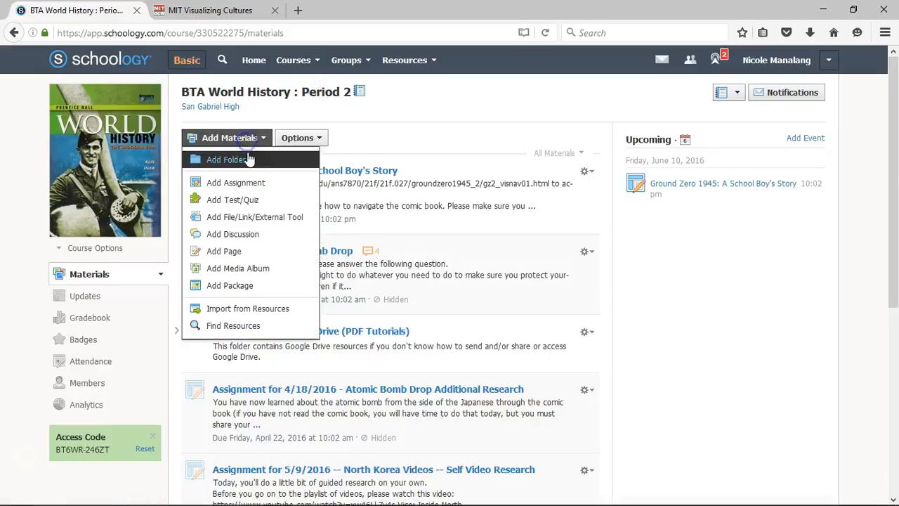
left_click(252, 183)
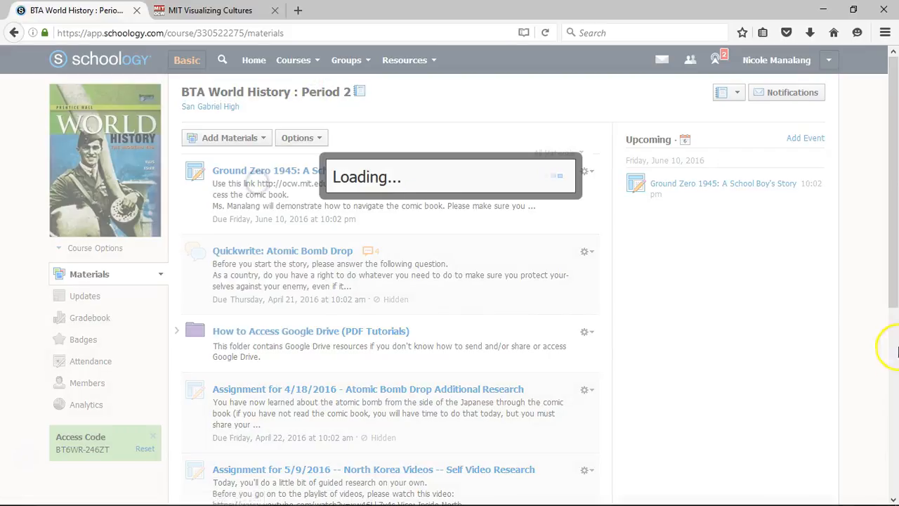
key("alt")
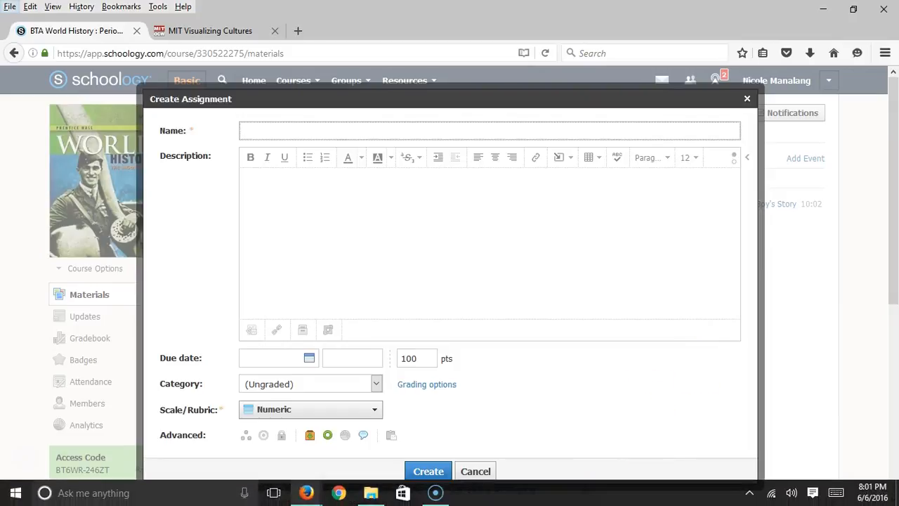
- Set the new assignment's due date to 6/10/16 at 11:59AM
left_click(251, 359)
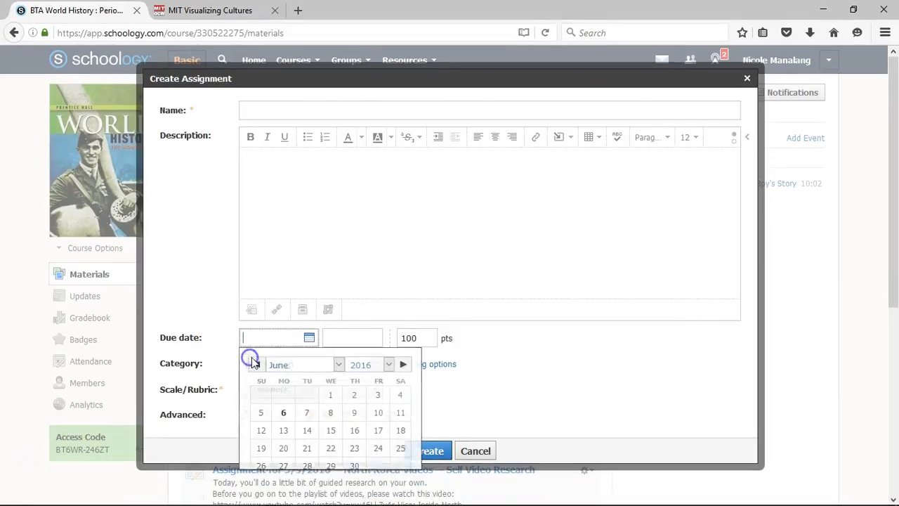
left_click(383, 416)
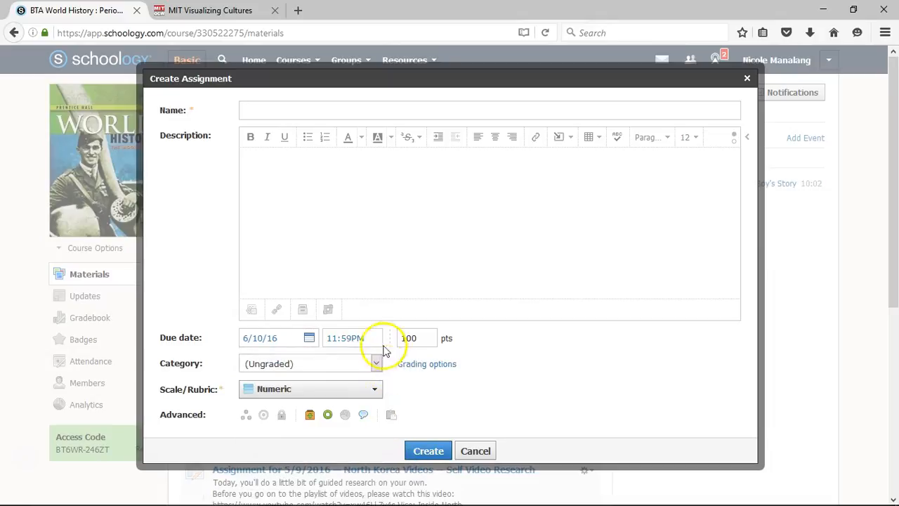
left_click(359, 341)
left_click(359, 338)
key("a")
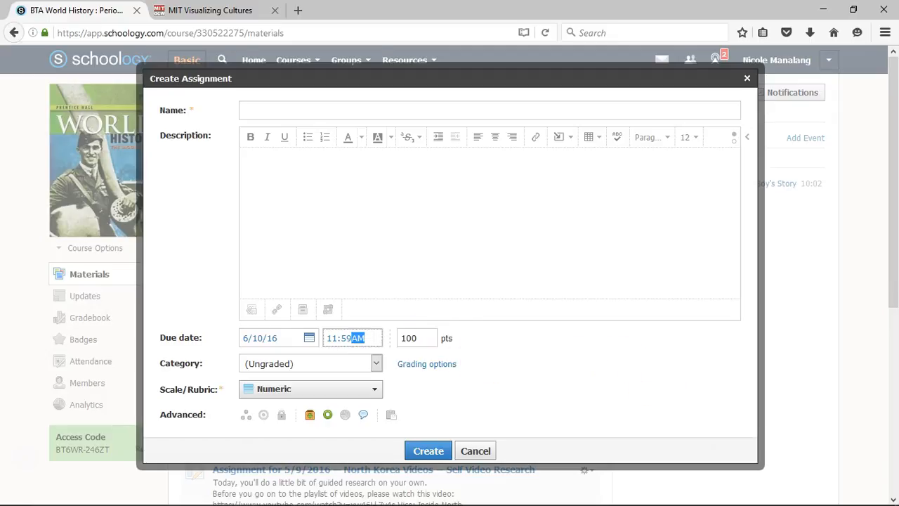
- Set the assignment's worth to 10 points and review the available grading categories without choosing another one
left_click(406, 338)
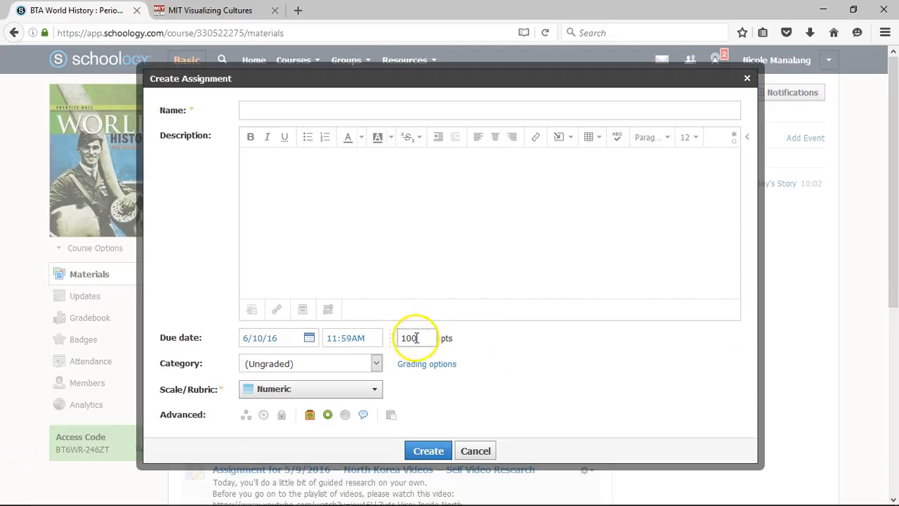
key("BackSpace")
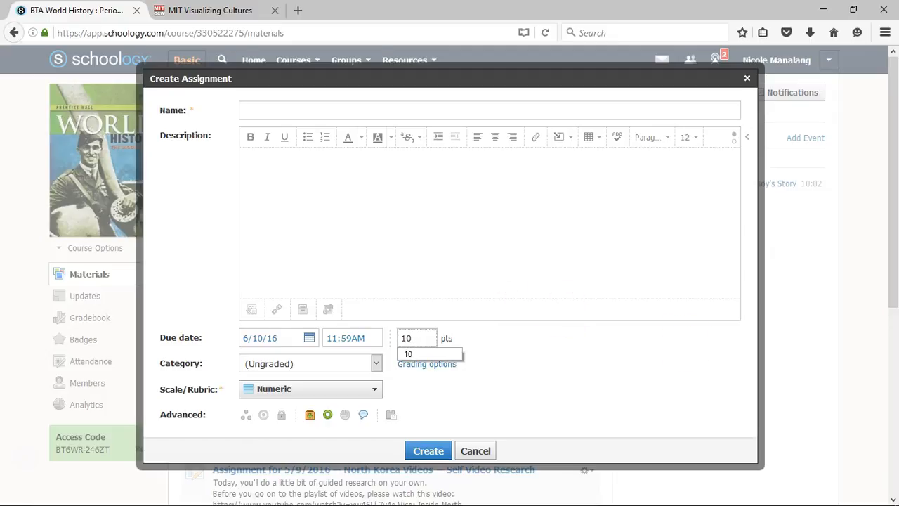
left_click(402, 380)
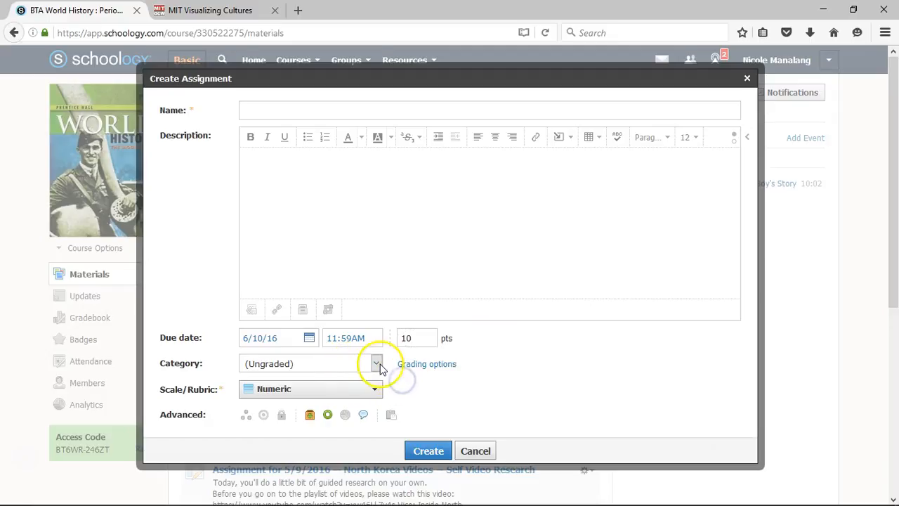
left_click(377, 364)
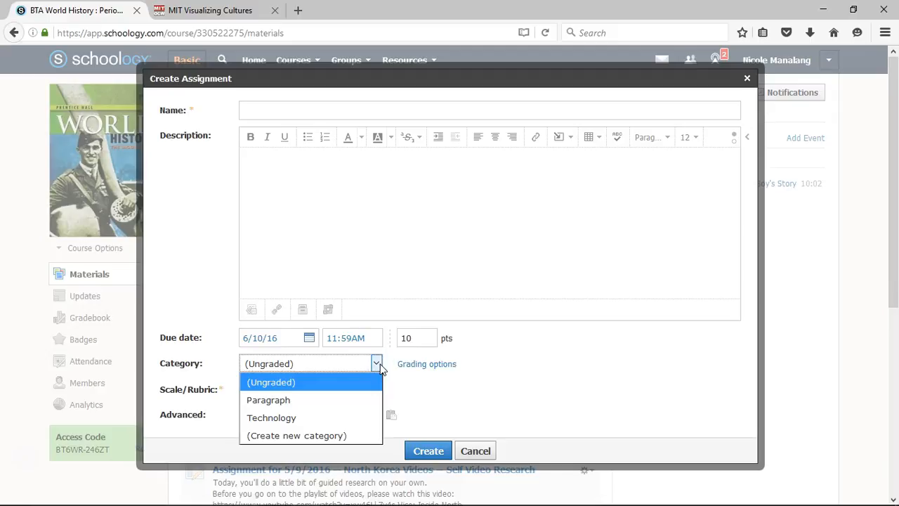
left_click(436, 386)
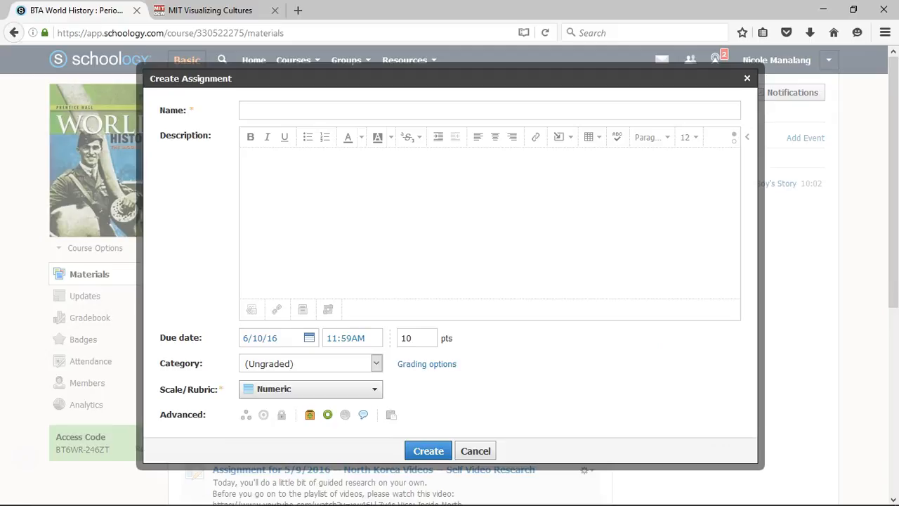
- Try several grading categories for the assignment, ending with the choice that allows entering a new category name
left_click(376, 363)
left_click(349, 400)
left_click(374, 362)
left_click(351, 416)
left_click(378, 361)
left_click(344, 429)
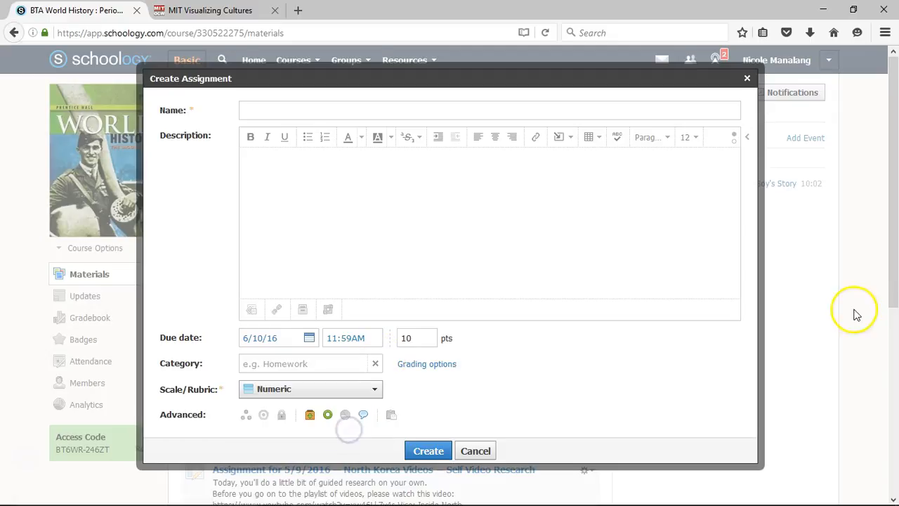
key("alt")
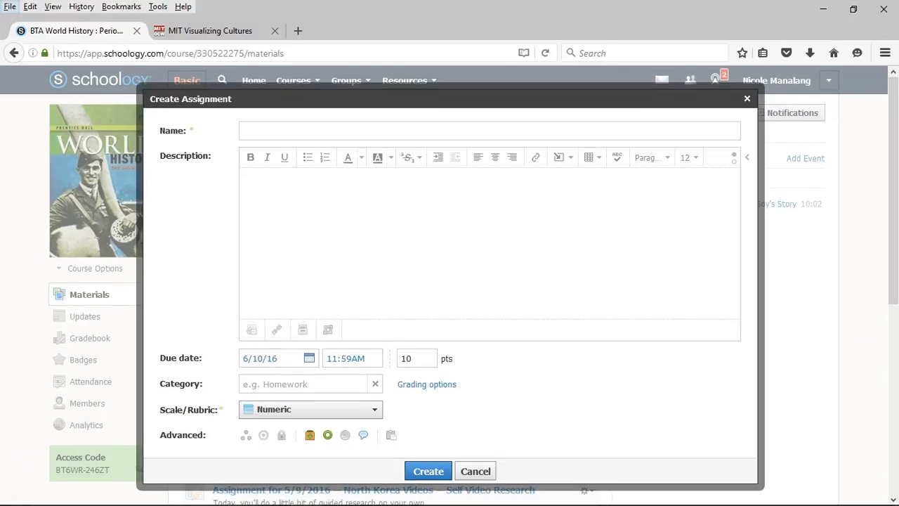
- Try the A +/- scale for the assignment, then set the scale/rubric back to Numeric
left_click(374, 413)
left_click(375, 395)
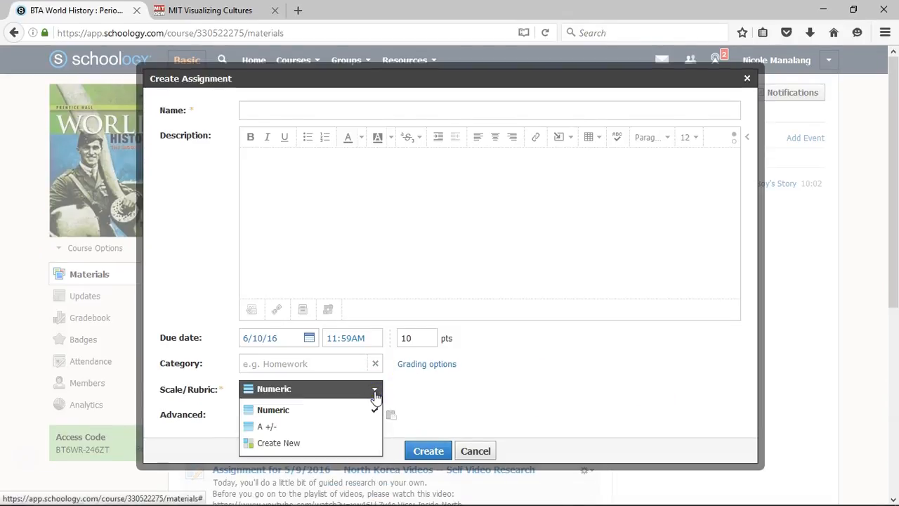
left_click(362, 426)
left_click(377, 389)
left_click(365, 410)
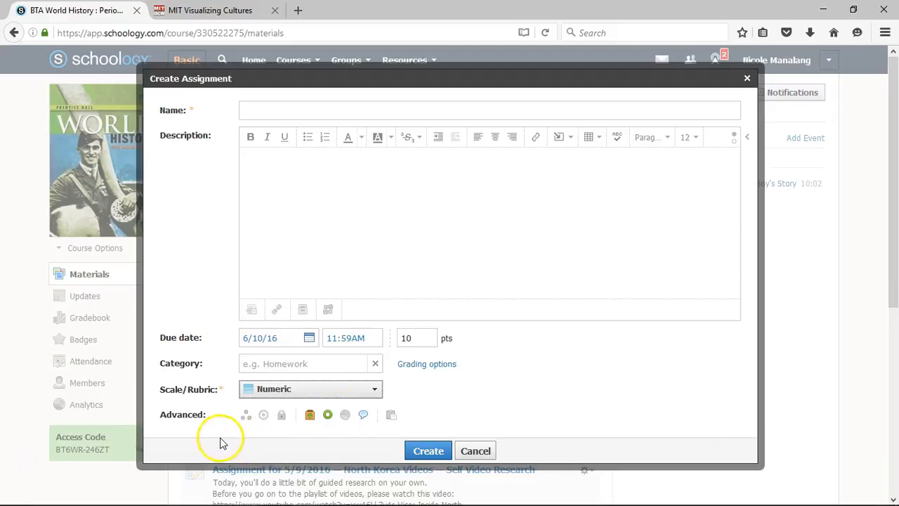
mouse_move(207, 414)
left_mouse_down()
mouse_move(168, 412)
mouse_move(201, 410)
left_mouse_up()
left_click(161, 416)
double_click(161, 415)
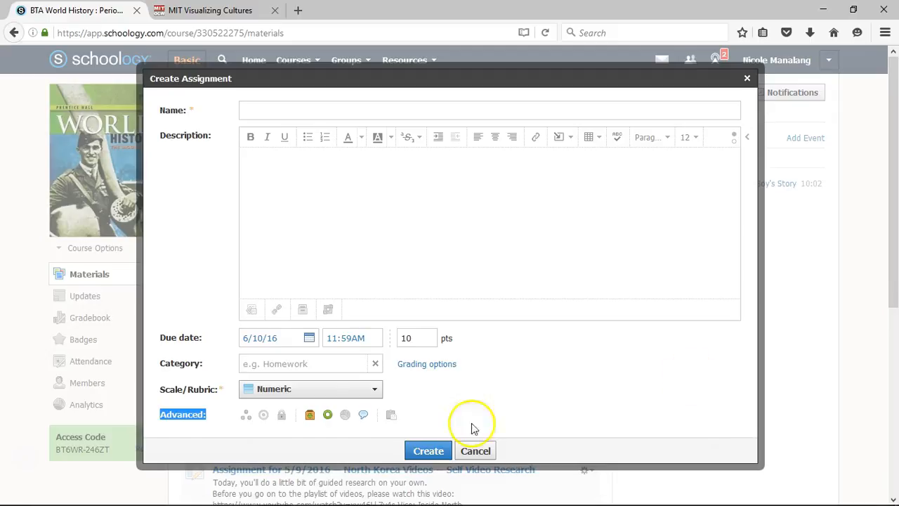
- Try the assignment's locking options, looking at the date calendar for Lock on and selecting Lock now
left_click(282, 416)
scroll(286, 425, "down", 1)
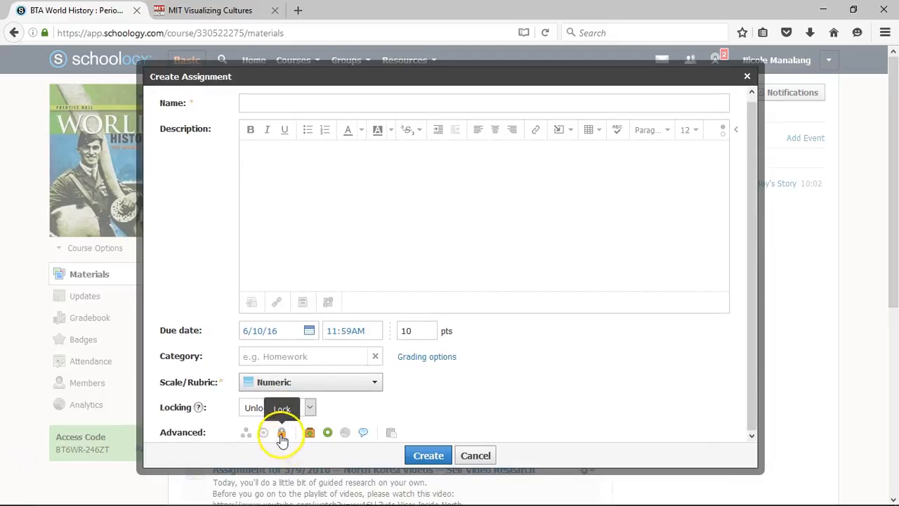
key("alt")
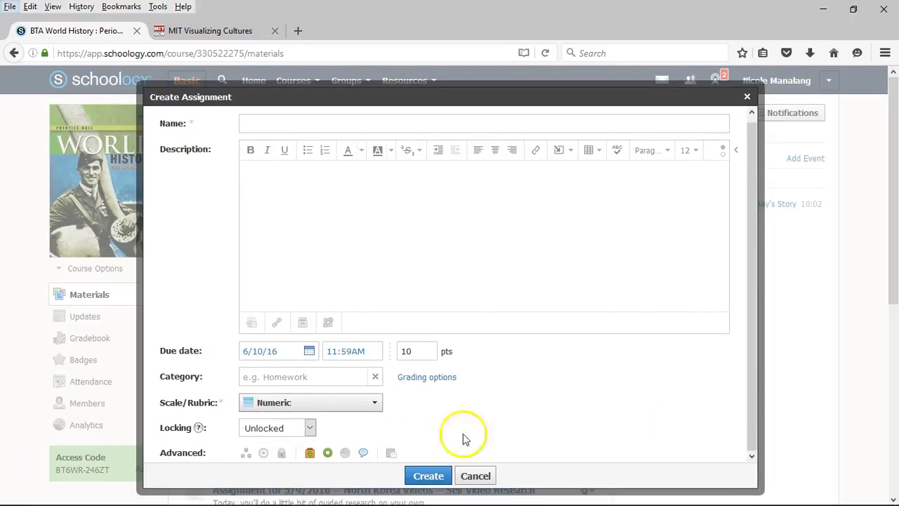
left_click(282, 452)
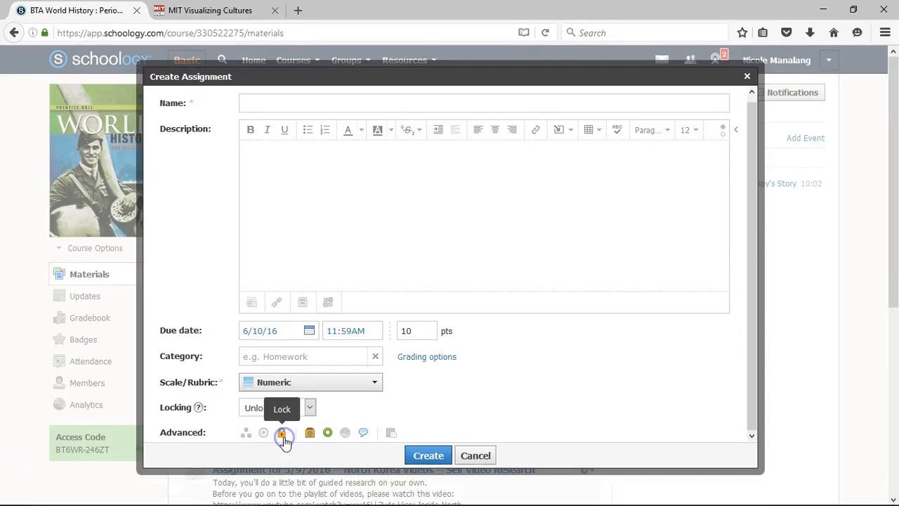
left_click(312, 408)
left_click(301, 444)
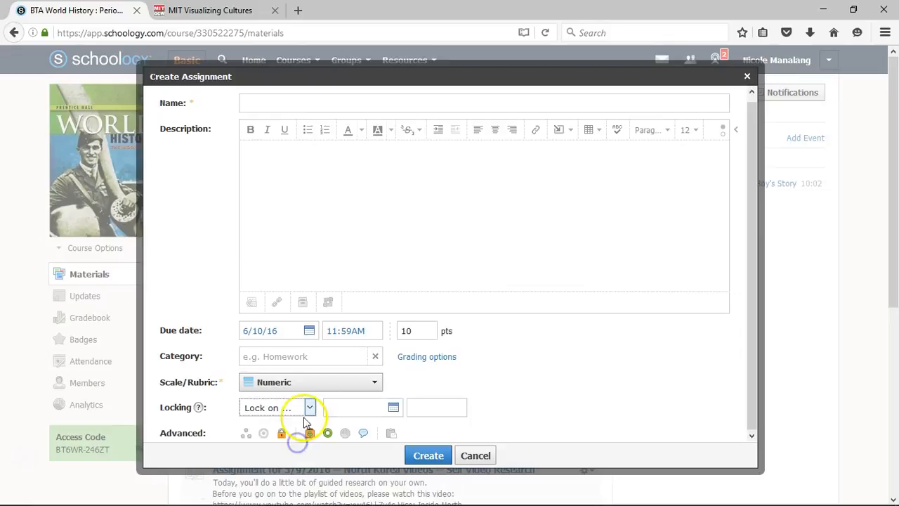
left_click(391, 408)
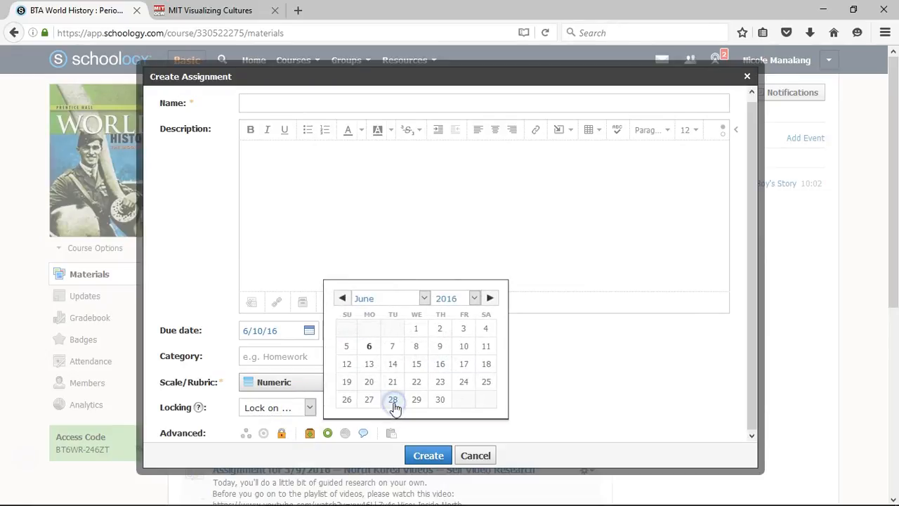
left_click(535, 390)
left_click(298, 410)
left_click(276, 460)
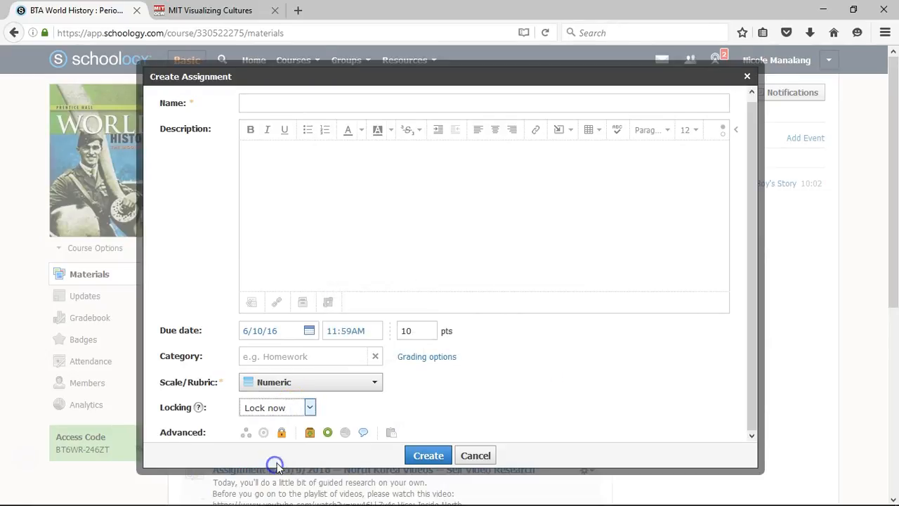
key("alt")
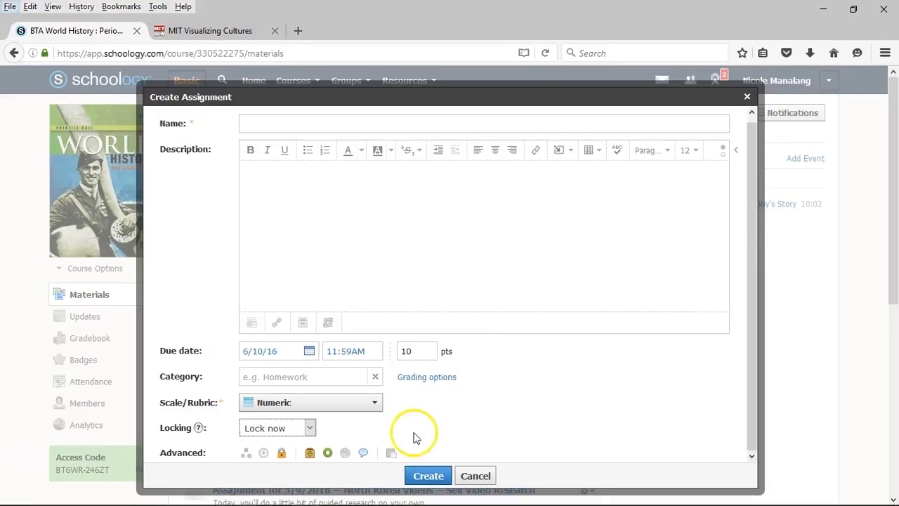
- Turn student submissions off for the assignment and enable them again
left_click(309, 455)
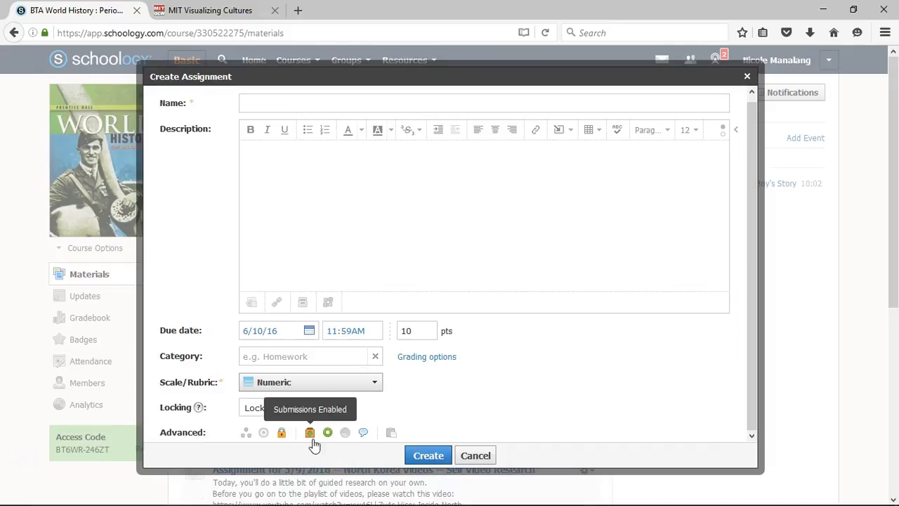
left_click(310, 433)
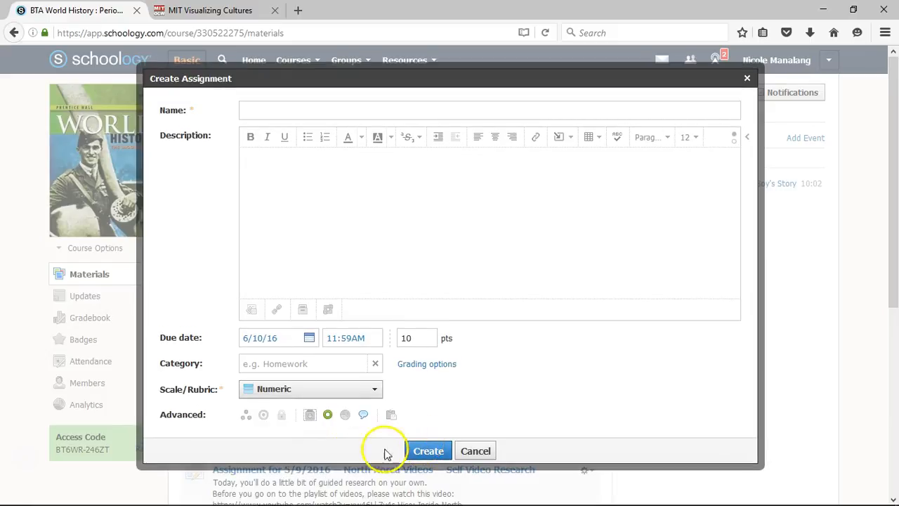
left_click(310, 420)
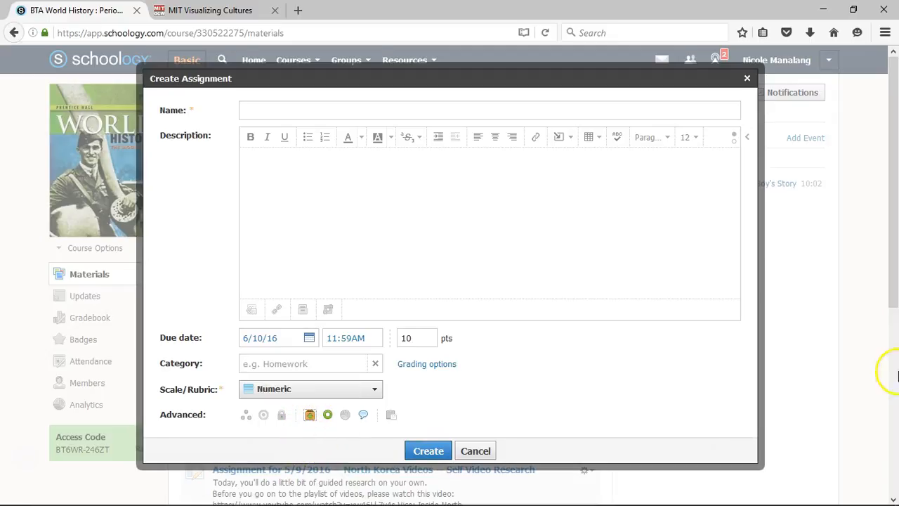
key("alt")
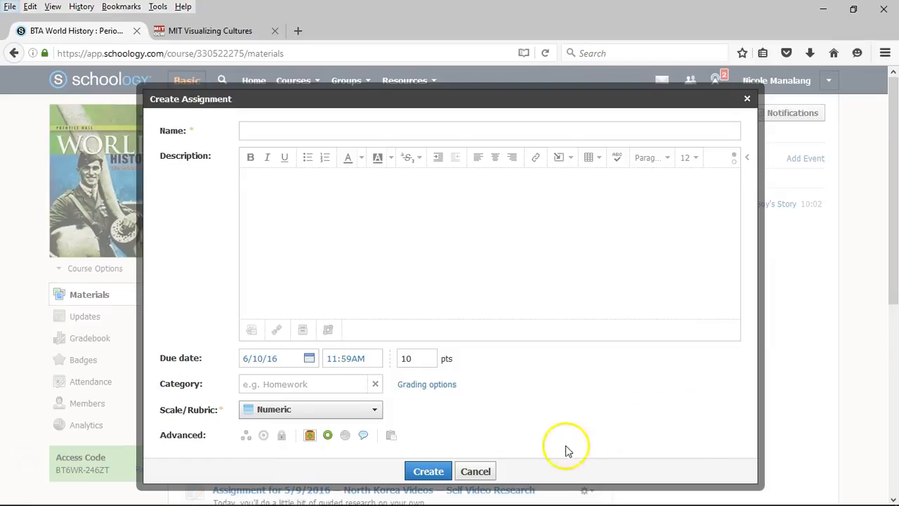
- Toggle the assignment's visibility and leave it hidden from students
left_click(327, 441)
left_click(328, 415)
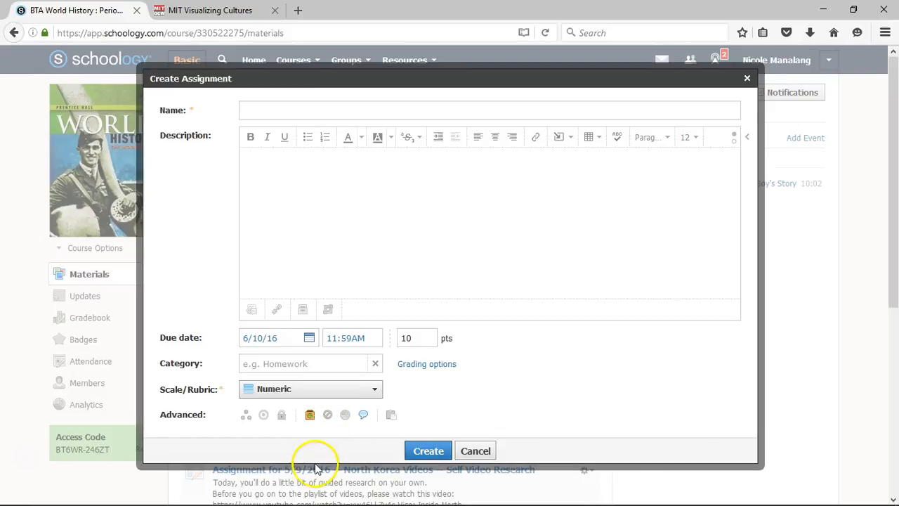
left_click(328, 415)
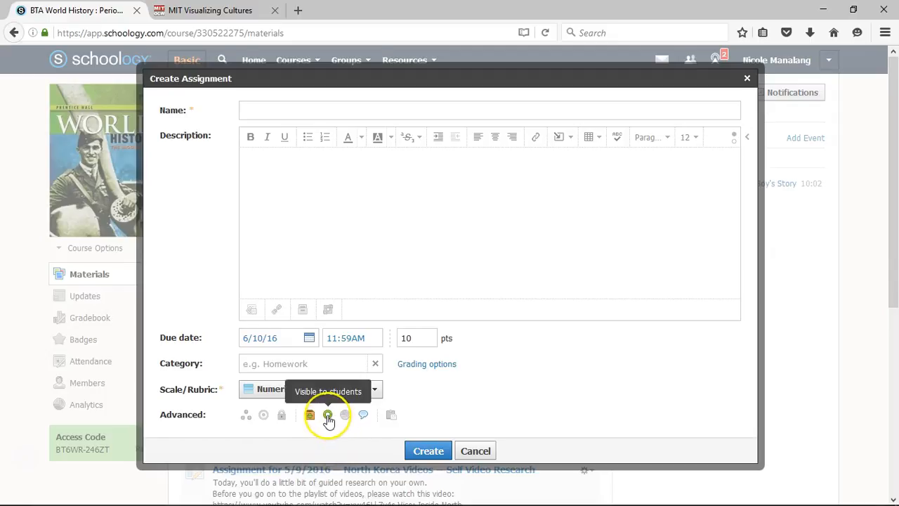
left_click(328, 415)
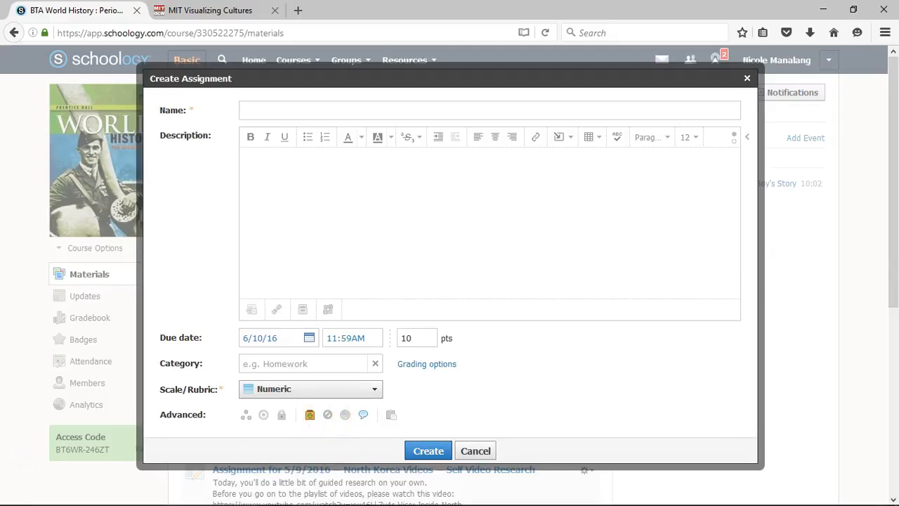
key("alt")
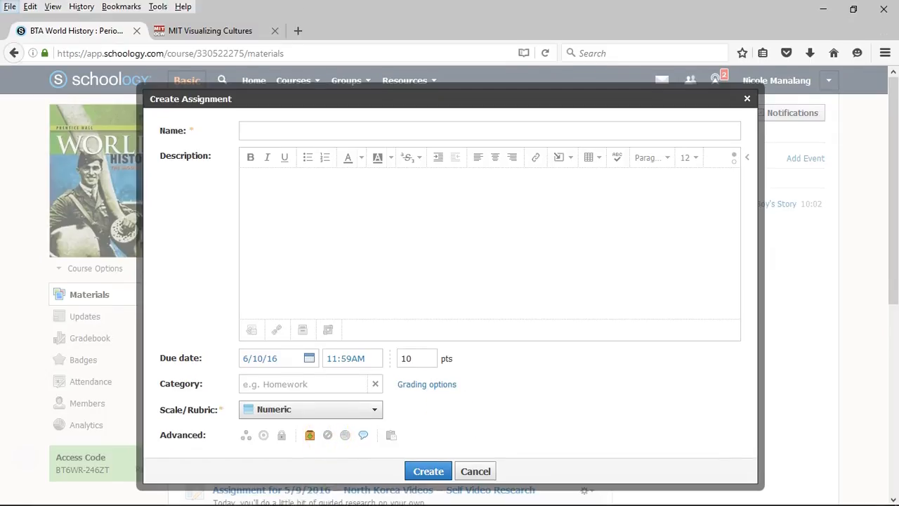
- Disable comments on the assignment and turn them back on
left_click(361, 447)
left_click(367, 415)
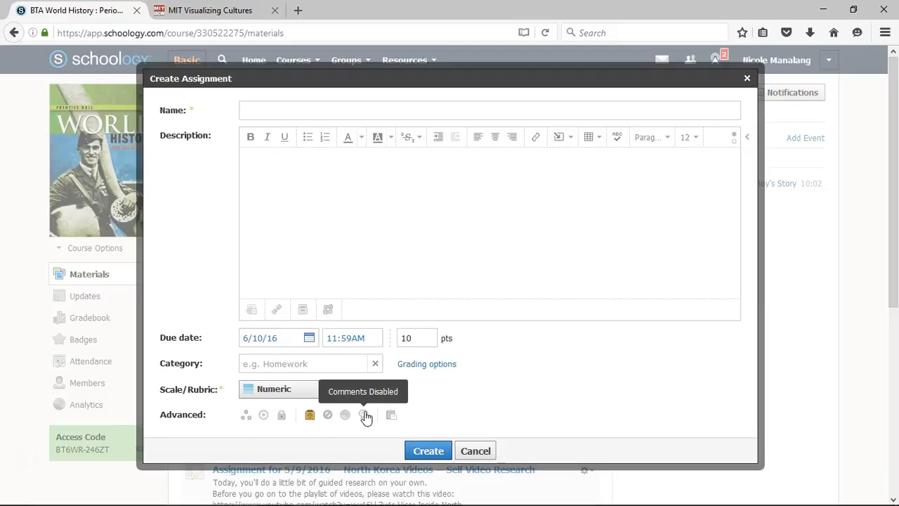
left_click(364, 416)
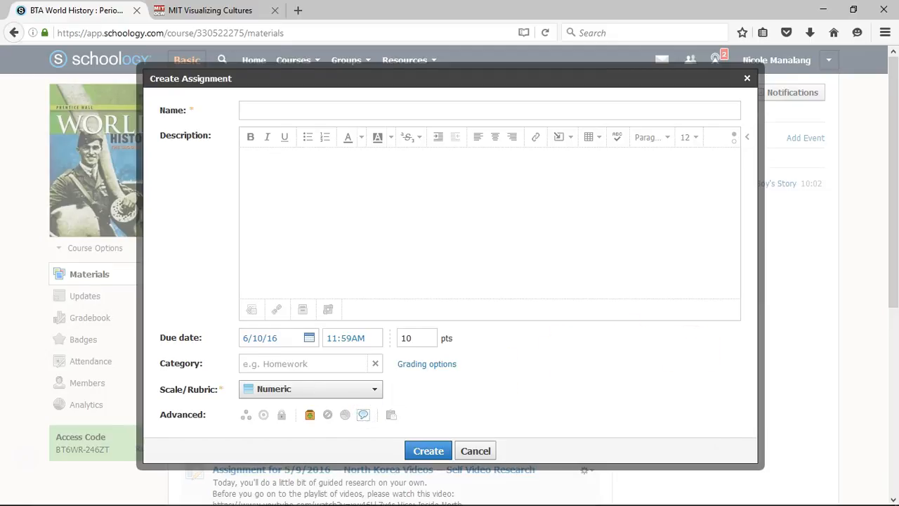
key("alt")
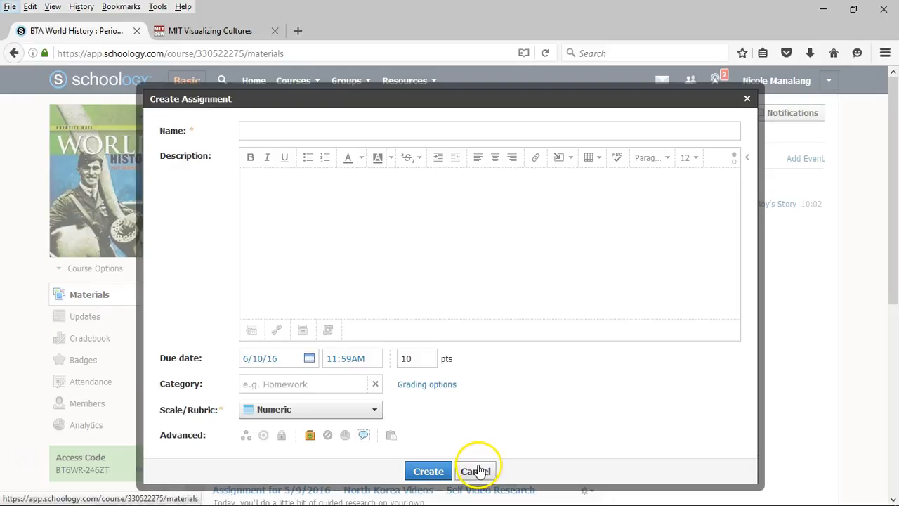
key("alt")
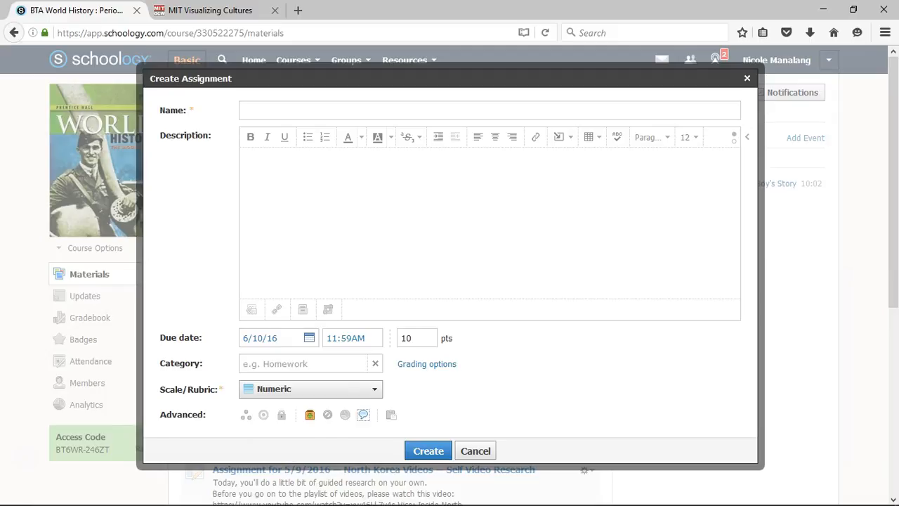
- Name the assignment "Assignment!" and create it in the course materials
left_click(296, 106)
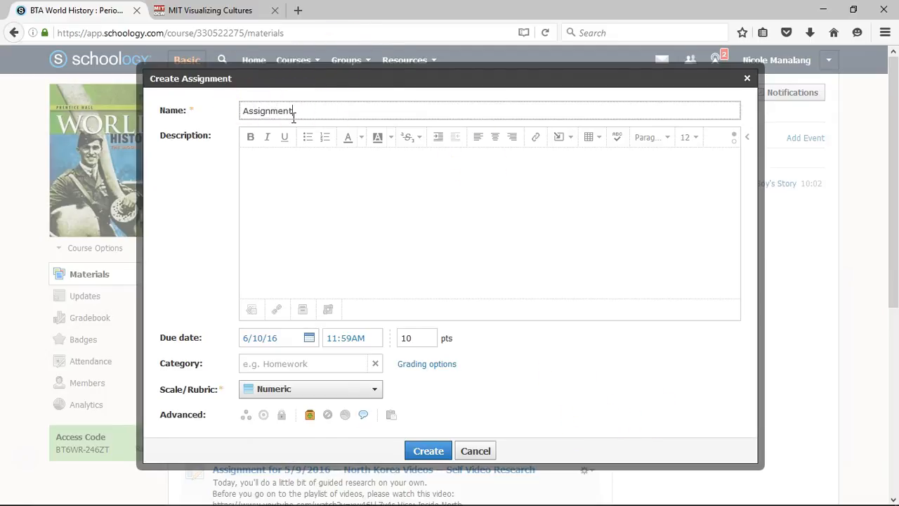
scroll(412, 305, "down", 2)
left_click(430, 376)
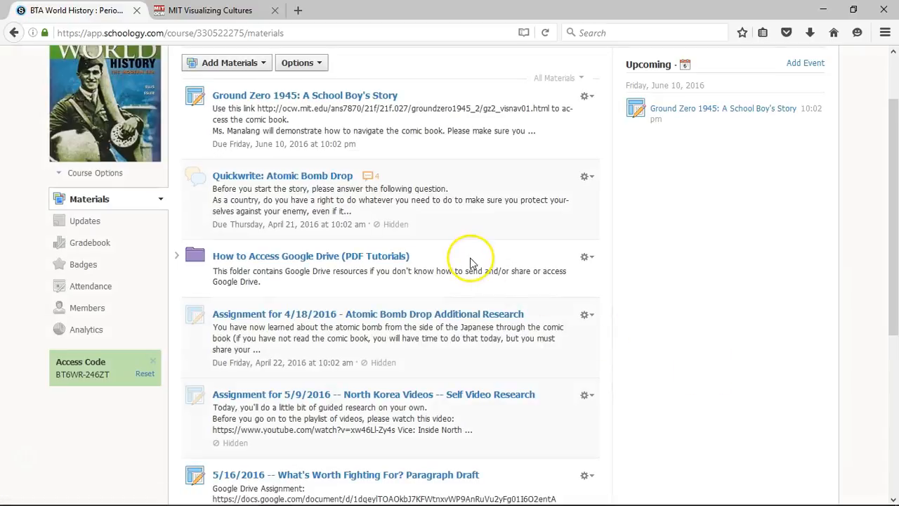
- Open the hidden "Assignment!" item at the end of the course materials list
scroll(470, 262, "down", 5)
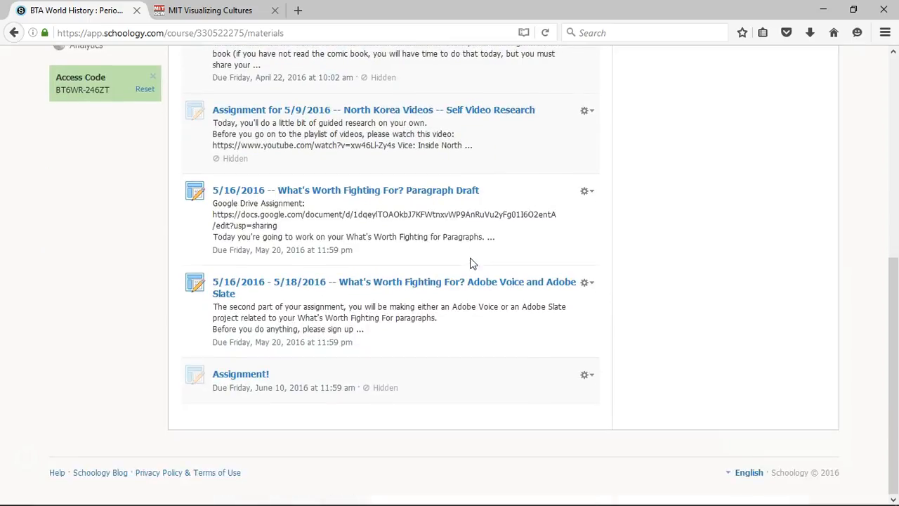
left_click(251, 379)
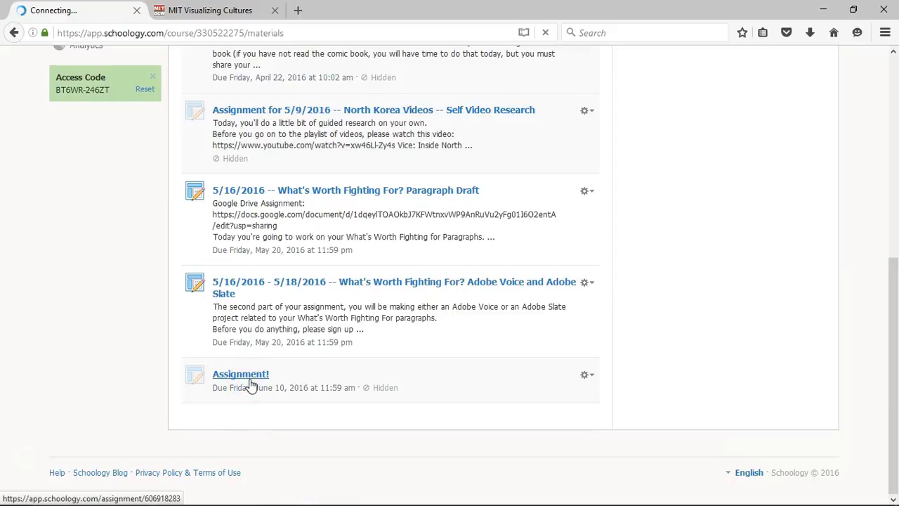